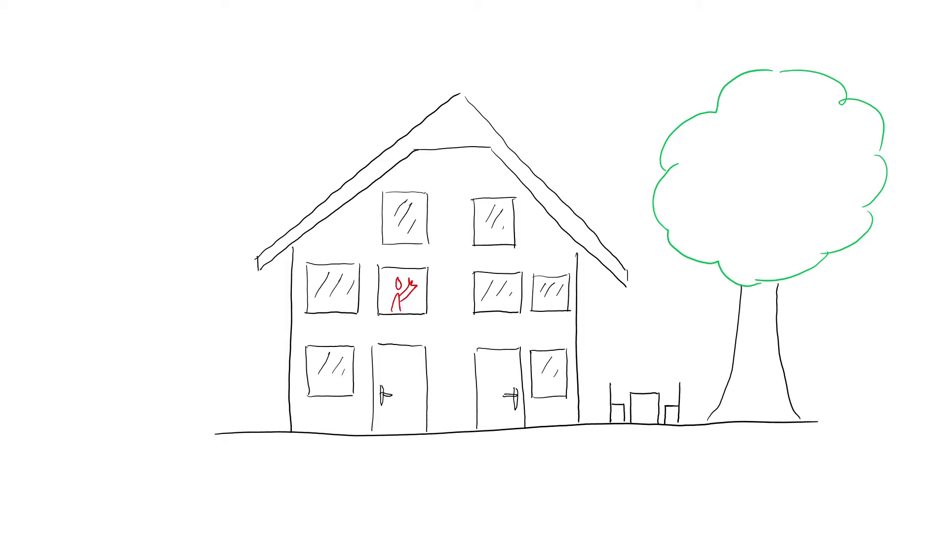
pyautogui.moveTo(469, 326)
pyautogui.mouseDown()
pyautogui.moveTo(467, 341)
pyautogui.moveTo(476, 331)
pyautogui.moveTo(485, 347)
pyautogui.moveTo(497, 330)
pyautogui.moveTo(526, 337)
pyautogui.moveTo(538, 325)
pyautogui.moveTo(540, 337)
pyautogui.mouseUp()
pyautogui.moveTo(544, 329)
pyautogui.mouseDown()
pyautogui.moveTo(548, 350)
pyautogui.moveTo(549, 340)
pyautogui.mouseUp()
pyautogui.moveTo(452, 322)
pyautogui.mouseDown()
pyautogui.moveTo(454, 353)
pyautogui.moveTo(571, 347)
pyautogui.moveTo(568, 318)
pyautogui.moveTo(565, 346)
pyautogui.mouseUp()
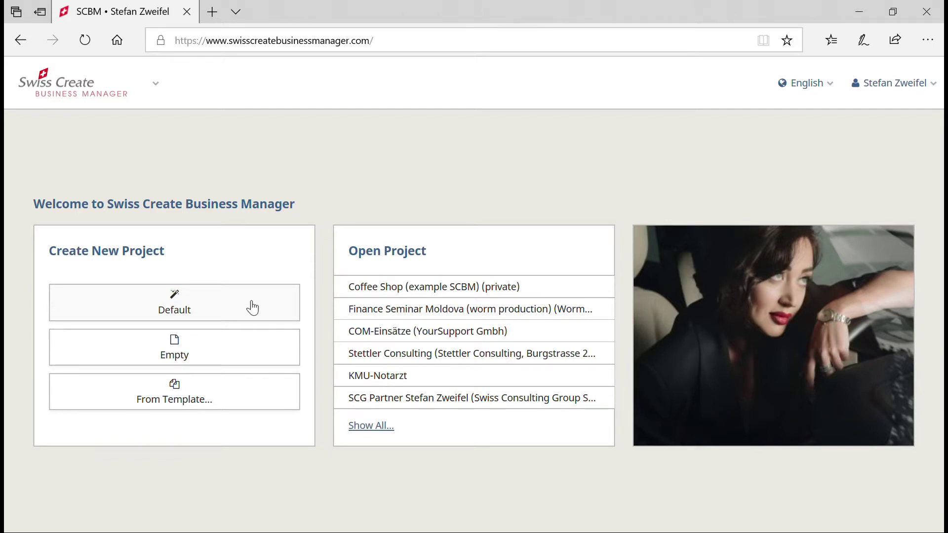
# Open the Coffee Shop (example SCBM) project and create a default finance plan titled "Coffee shop (XX.XX.XX)"
pyautogui.click(412, 293)
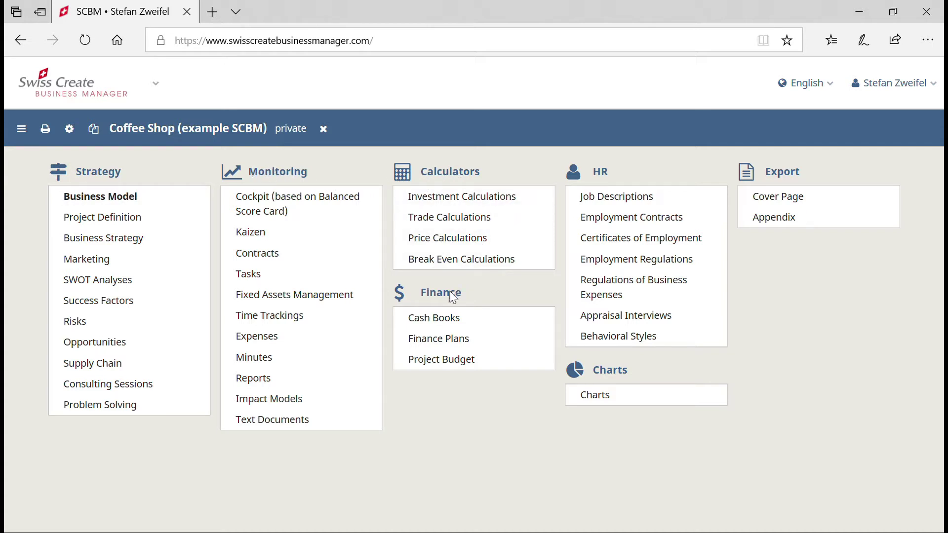
pyautogui.click(455, 349)
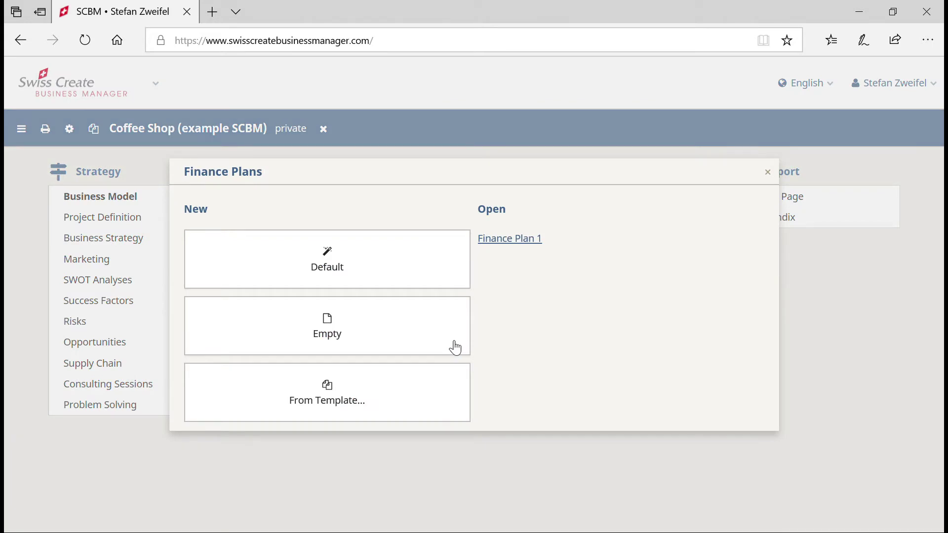
pyautogui.click(340, 266)
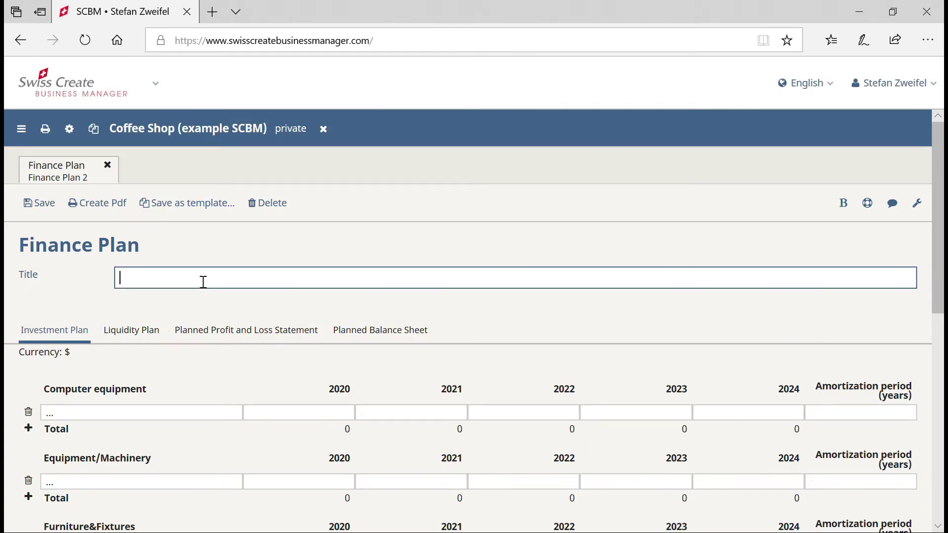
pyautogui.write('Coffee shop (XX.XX.XX)')
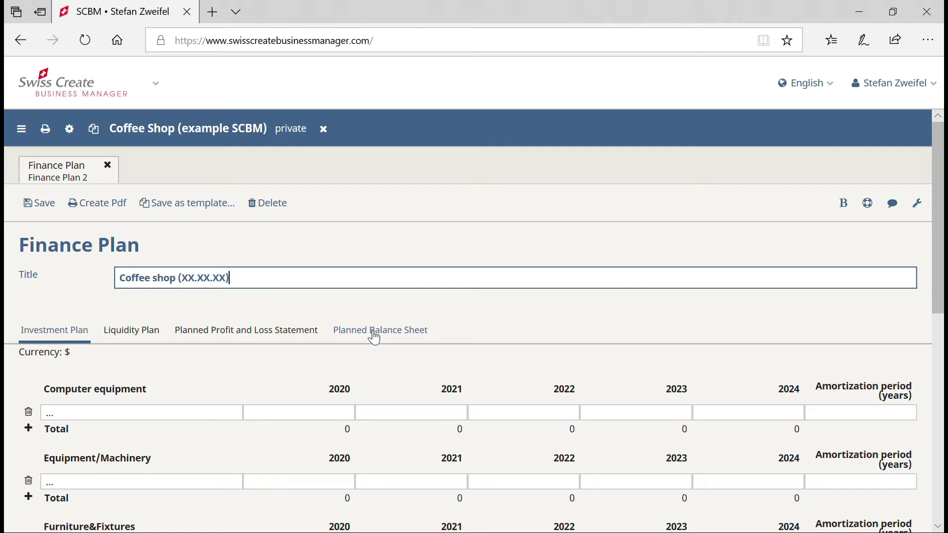
# Enter "coffee machine" under Equipment/Machinery in the investment plan with 2,000 for 2020 and a 10-year amortization period
pyautogui.scroll(-3, 92, 282)
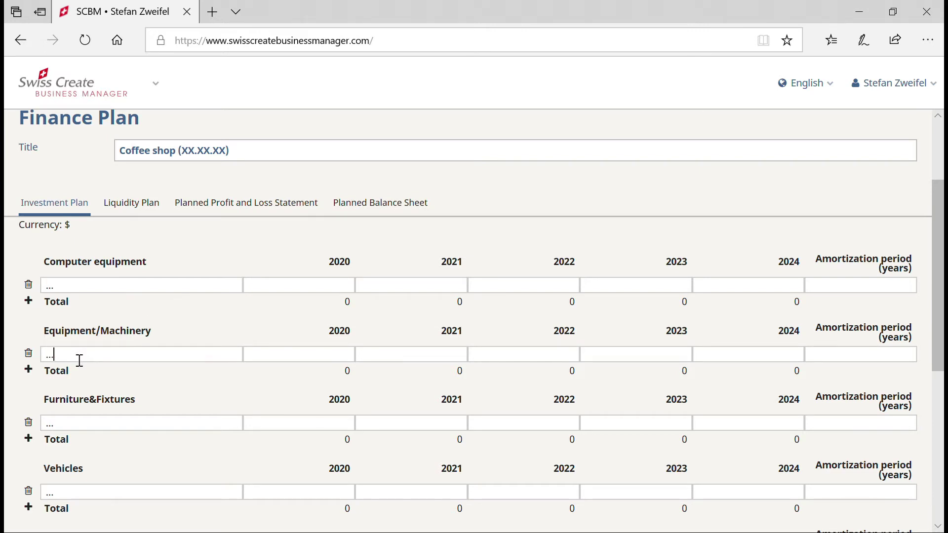
pyautogui.moveTo(75, 360); pyautogui.dragTo(12, 354)
pyautogui.write('coffee machine')
pyautogui.click(352, 362)
pyautogui.write('2000')
pyautogui.press('Tab')
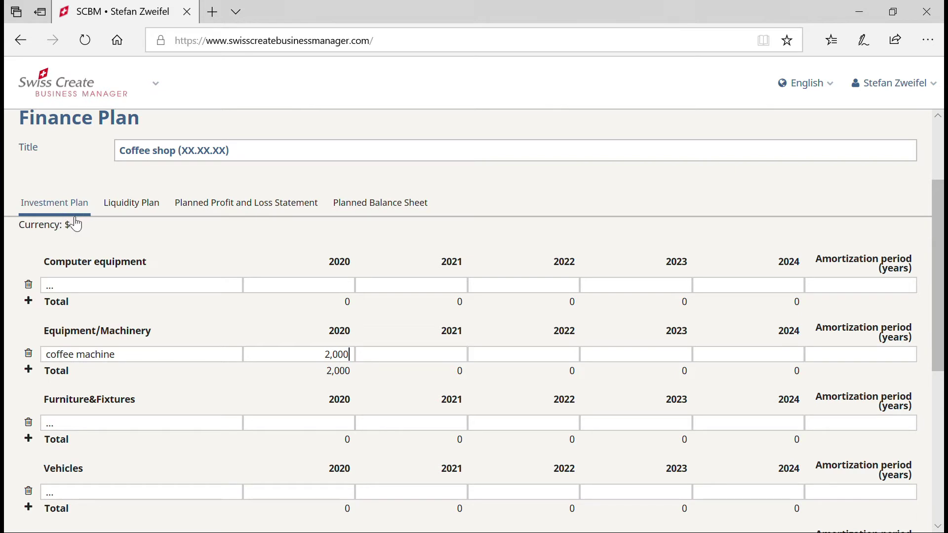
pyautogui.click(350, 354)
pyautogui.write('10')
# Add an "oven" row under Equipment/Machinery with 400 for 2020 and a 5-year amortization period
pyautogui.click(29, 370)
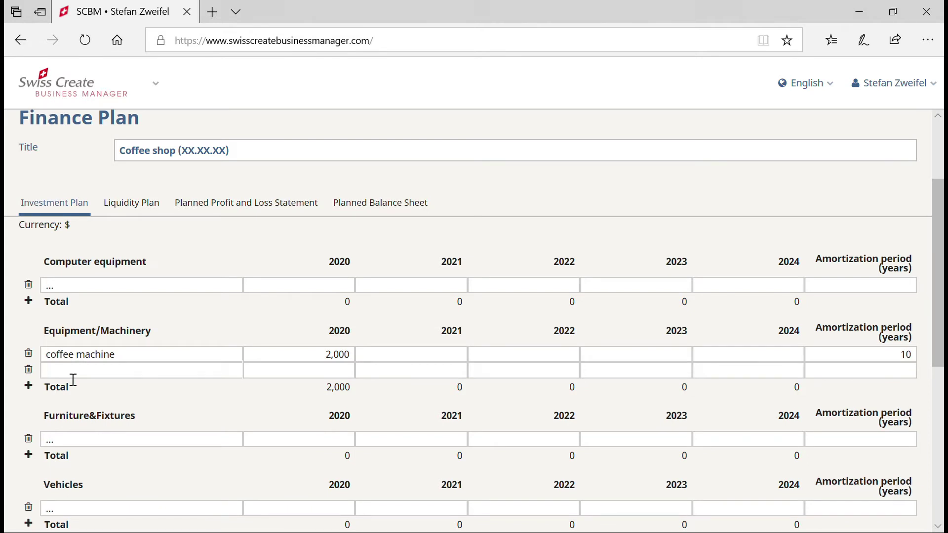
pyautogui.write('oven')
pyautogui.write('400')
pyautogui.click(913, 373)
# Add a "fridge" row under Equipment/Machinery with 500 for 2020 and a 5-year amortization period
pyautogui.click(33, 387)
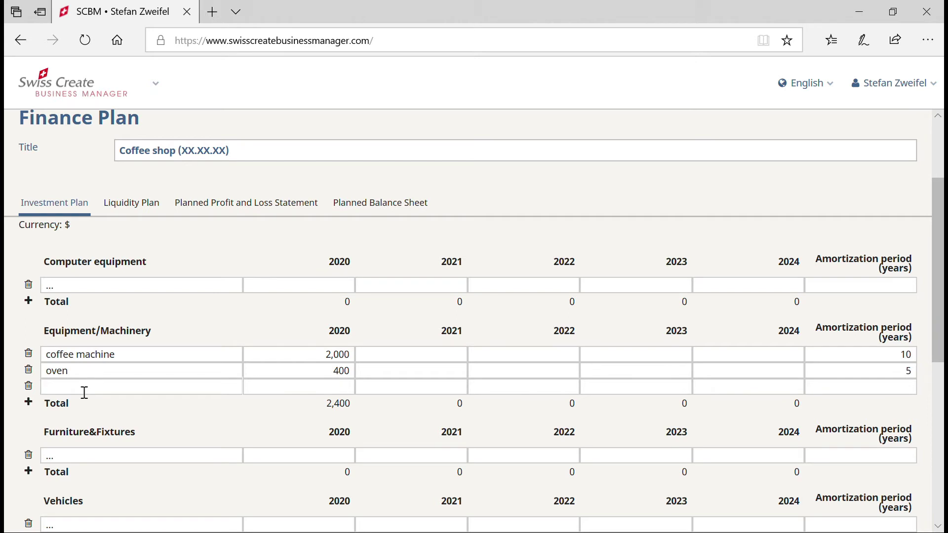
pyautogui.write('fridge')
pyautogui.press('Tab')
pyautogui.write('500')
pyautogui.click(890, 392)
pyautogui.write('5')
# Enter "5 tables" under Furniture&Fixtures with 250 for 2020 and a 5-year amortization period
pyautogui.scroll(-3, 118, 405)
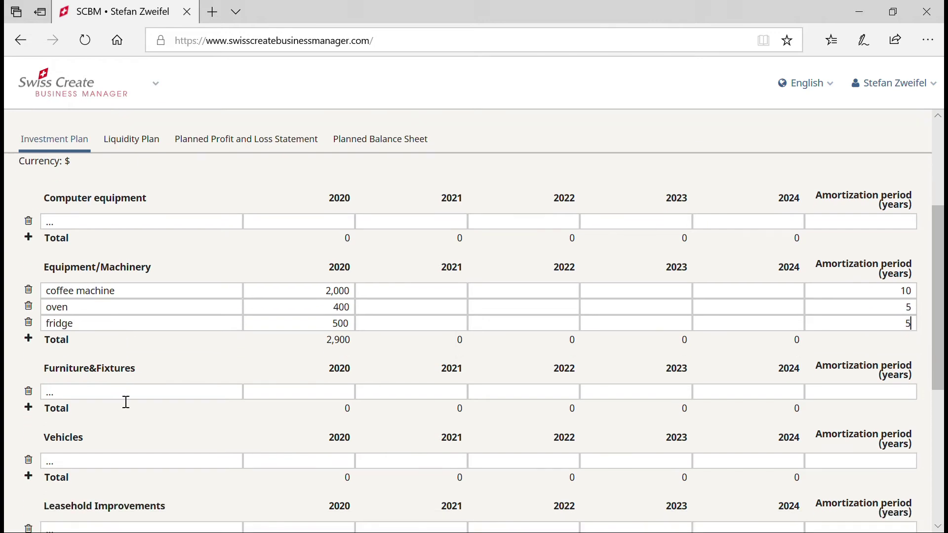
pyautogui.scroll(-1, 97, 336)
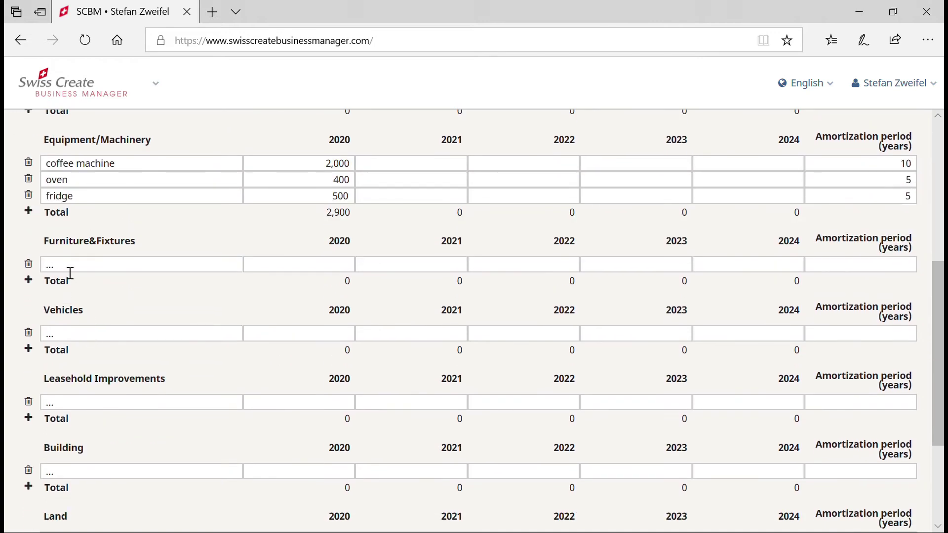
pyautogui.moveTo(70, 269); pyautogui.dragTo(22, 266)
pyautogui.write('5 table')
pyautogui.write('s')
pyautogui.write('250')
pyautogui.click(920, 265)
pyautogui.write('5')
# Add a "20 chaires" row under Furniture&Fixtures with 400 for 2020 and a 5-year amortization period
pyautogui.click(29, 280)
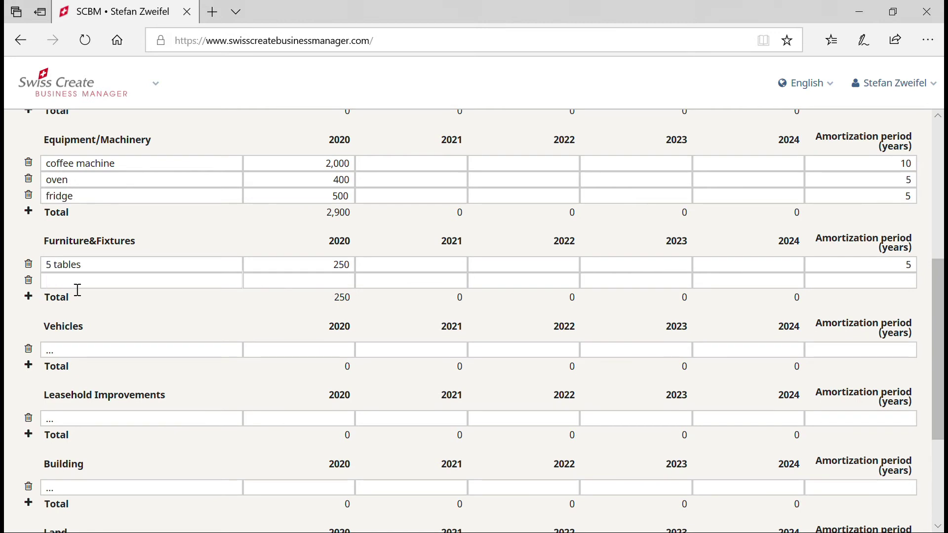
pyautogui.write('20 chaires')
pyautogui.click(312, 286)
pyautogui.write('20')
pyautogui.press('BackSpace')
pyautogui.press('BackSpace')
pyautogui.write('400')
pyautogui.click(888, 284)
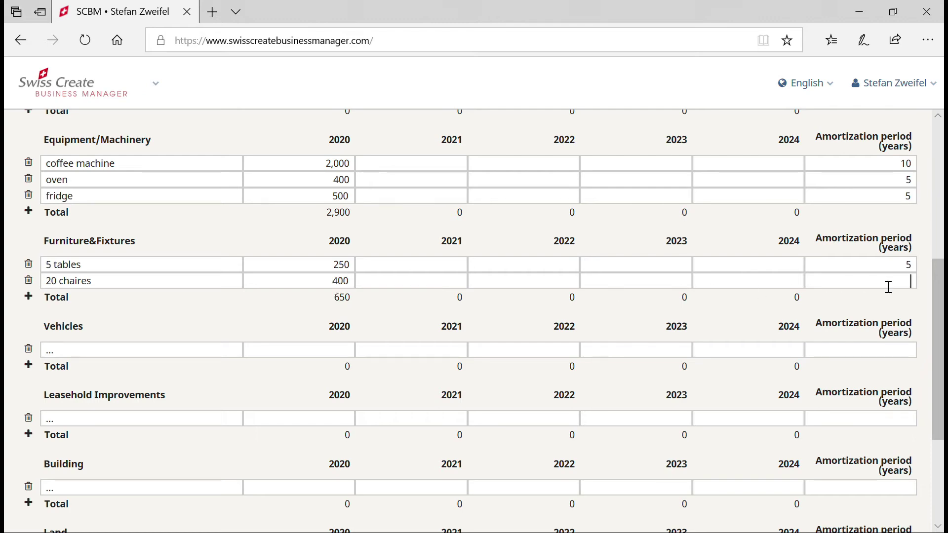
pyautogui.write('5')
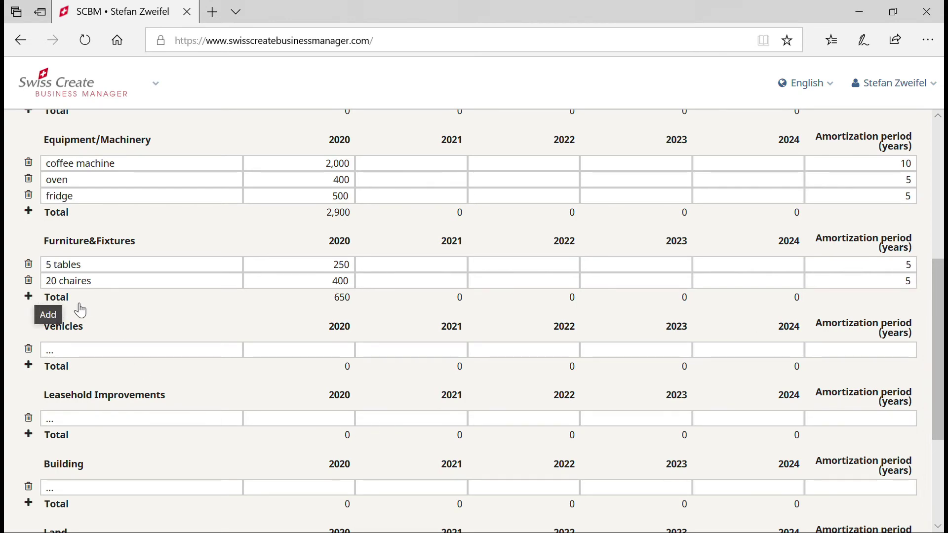
# Add a "Dishes" row under Furniture&Fixtures with 300 for 2020 and a 3-year amortization period
pyautogui.click(30, 297)
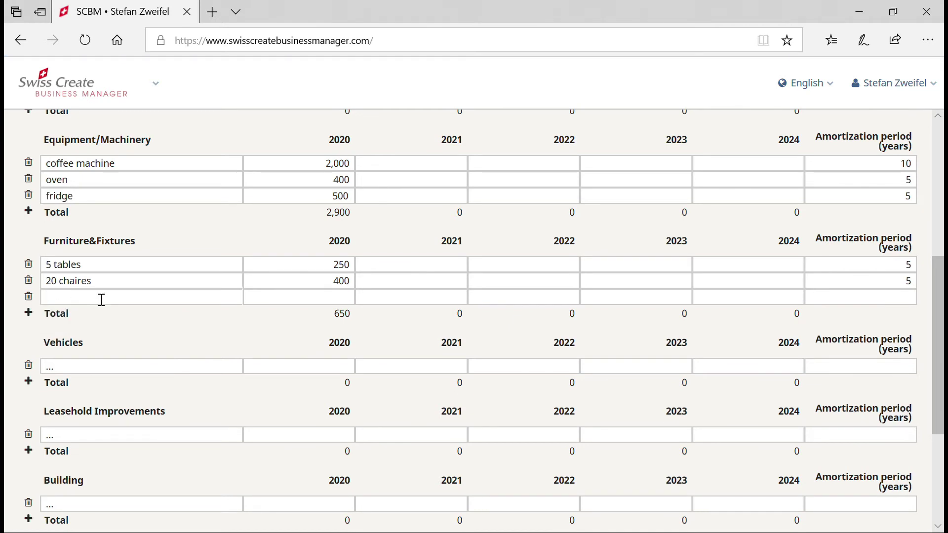
pyautogui.write('Dishes')
pyautogui.write('300')
pyautogui.click(916, 307)
pyautogui.write('3')
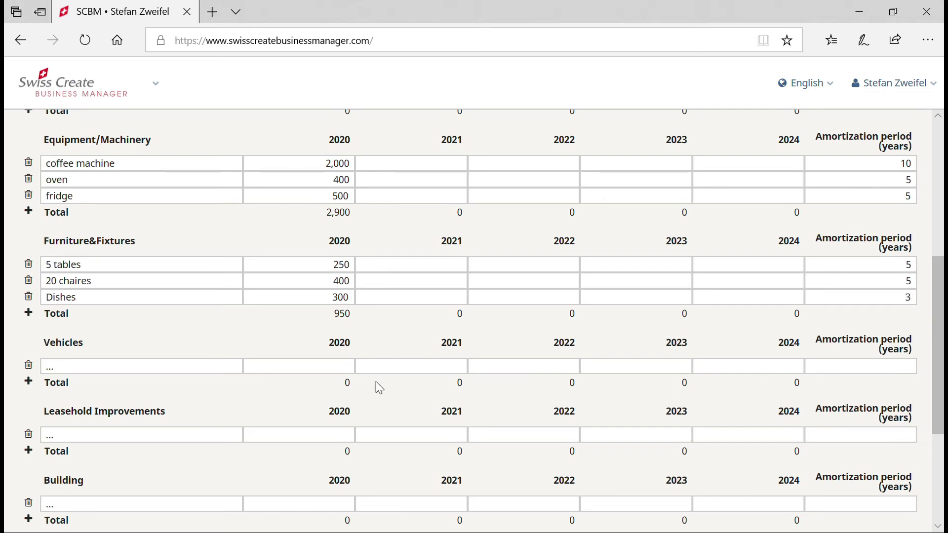